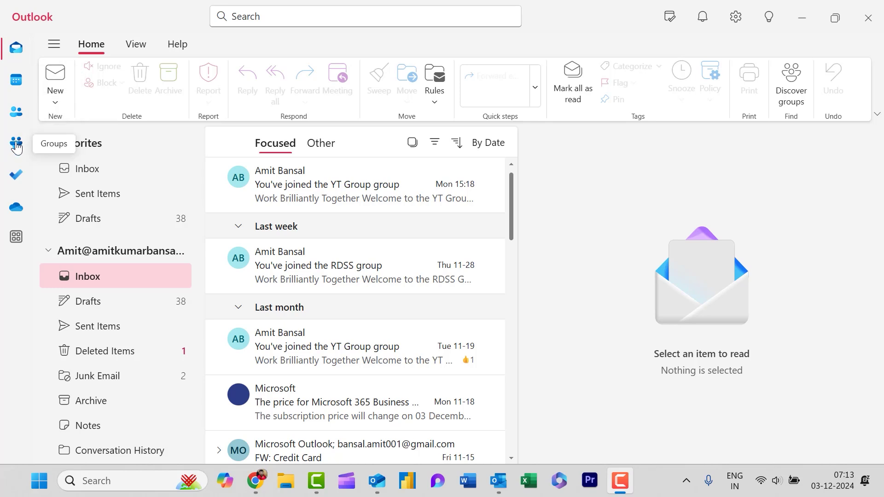
# Step: From the Groups area, start a new group via the New group menu
pyautogui.click(16, 143)
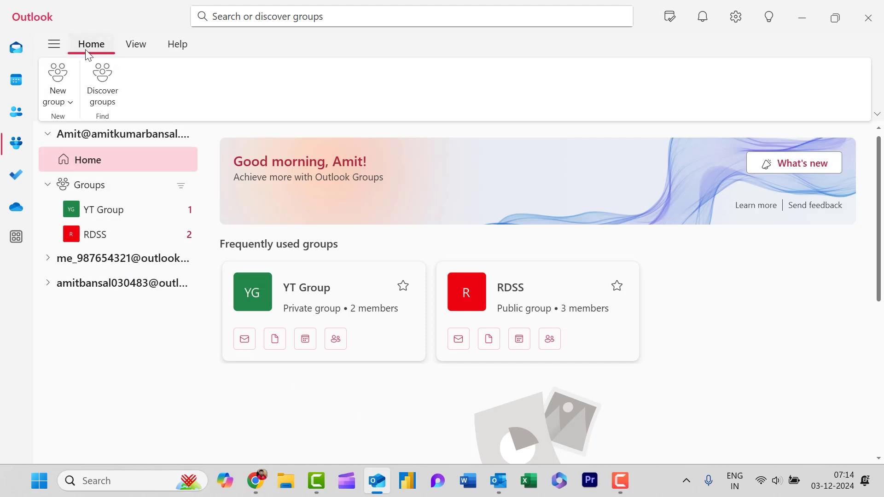
pyautogui.click(71, 103)
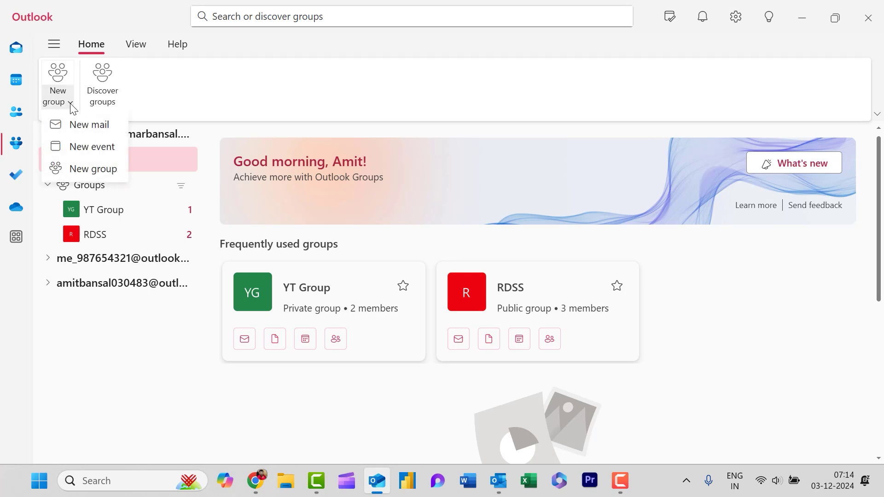
pyautogui.click(87, 170)
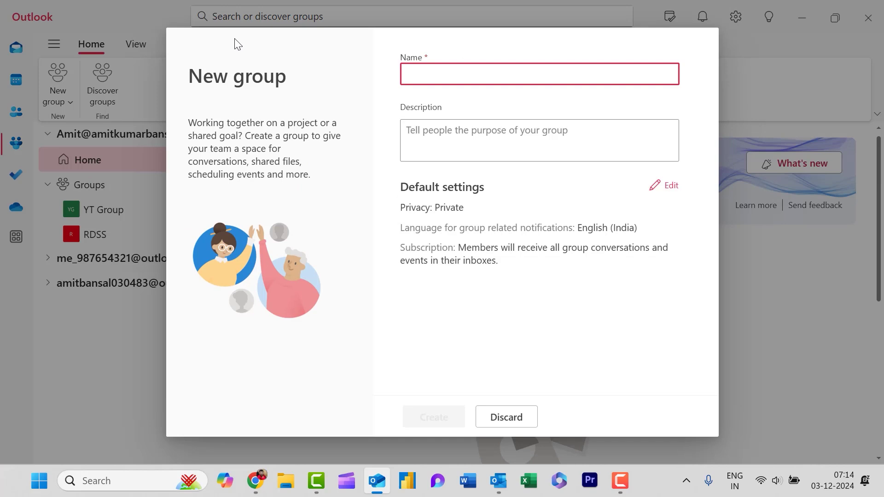
# Step: Enter the group name 'me' and the description 'Daily Blogs'
pyautogui.click(232, 61)
pyautogui.click(452, 78)
pyautogui.write('me')
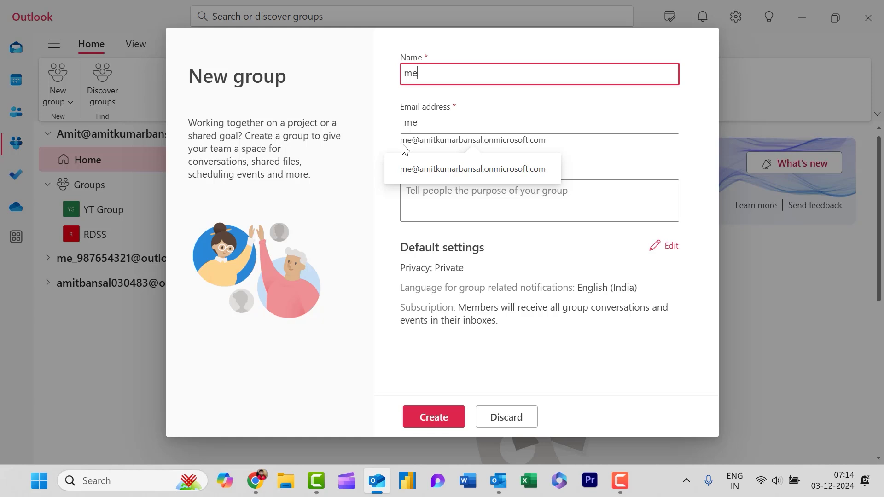
pyautogui.click(467, 190)
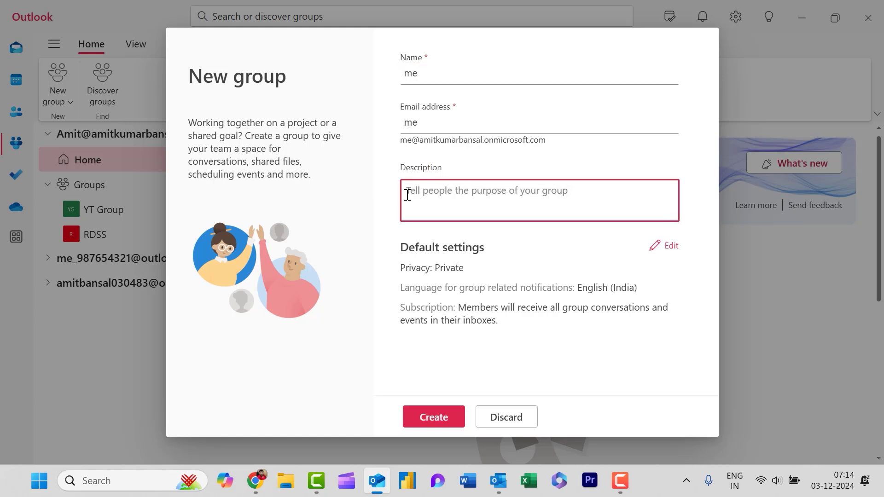
pyautogui.write('D')
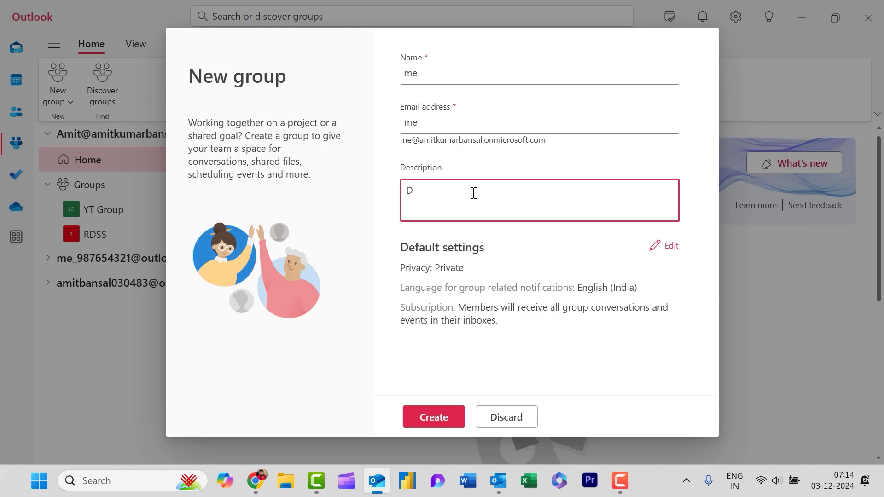
pyautogui.write('aily Blo')
pyautogui.write('gs')
# Step: Open the group's default settings and keep privacy set to Private
pyautogui.click(665, 249)
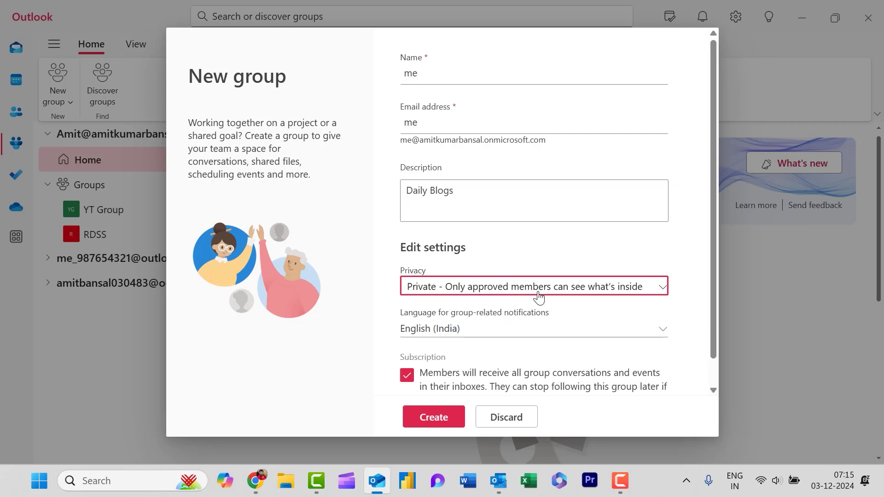
pyautogui.click(662, 289)
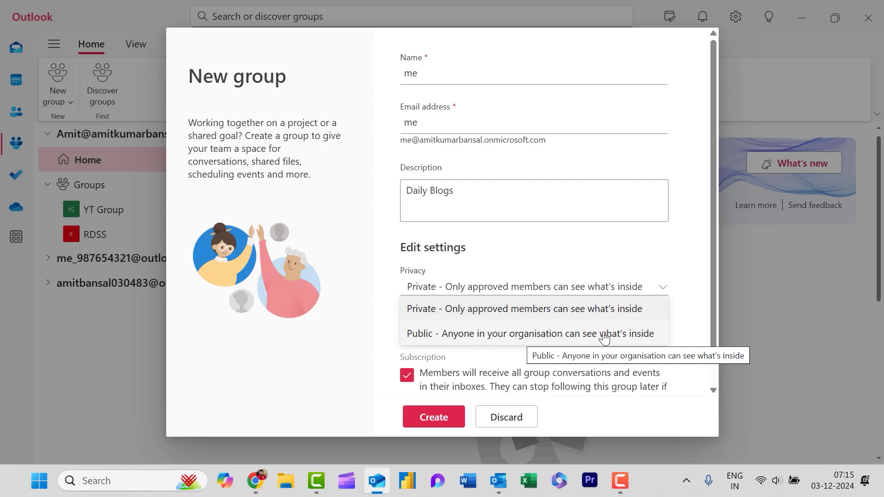
pyautogui.click(444, 309)
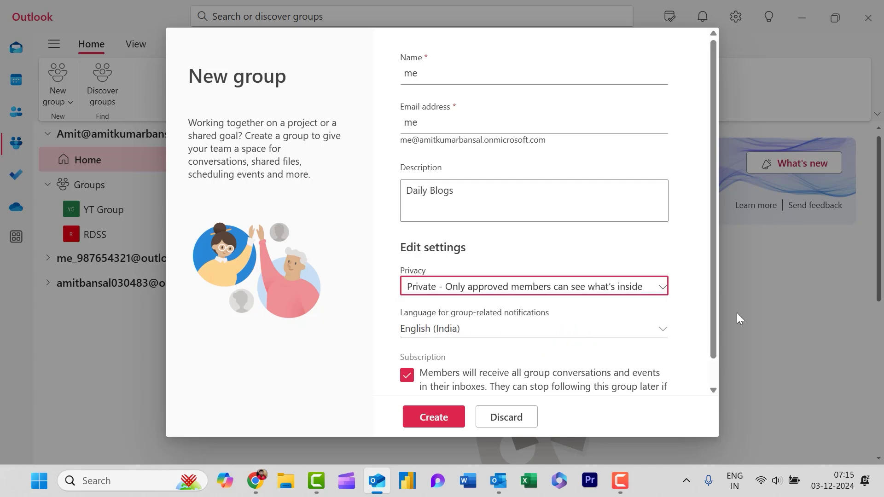
# Step: Keep English (India) as the notification language and review the remaining settings
pyautogui.click(680, 259)
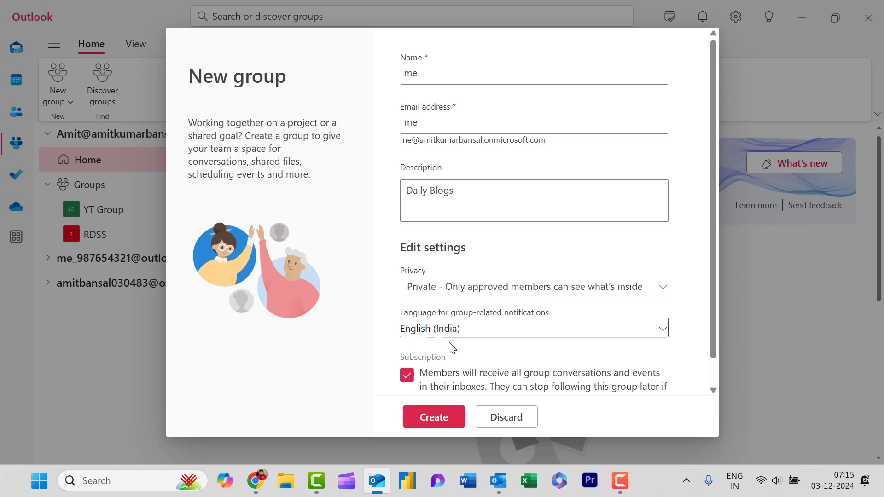
pyautogui.click(666, 329)
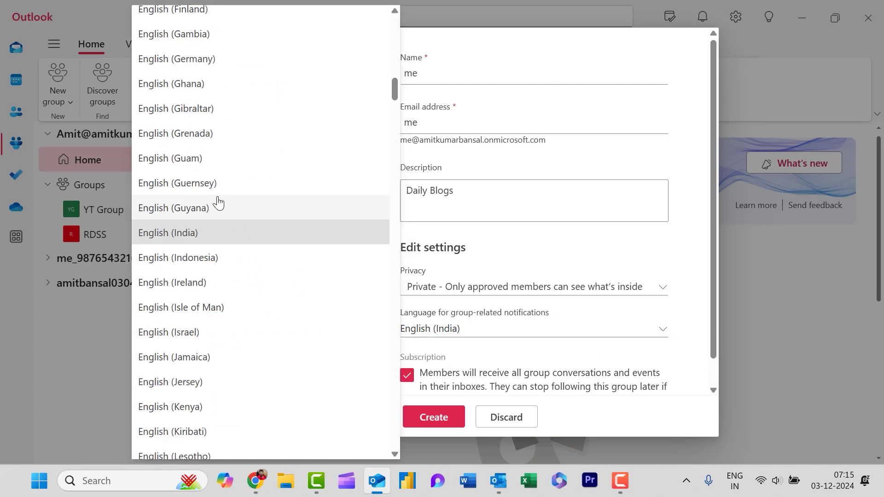
pyautogui.scroll(-5, 242, 207)
pyautogui.scroll(-8, 246, 217)
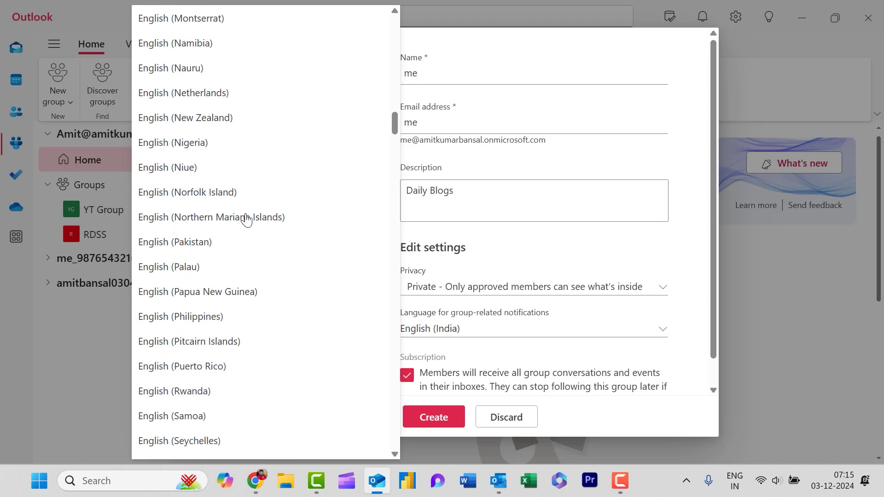
pyautogui.click(698, 260)
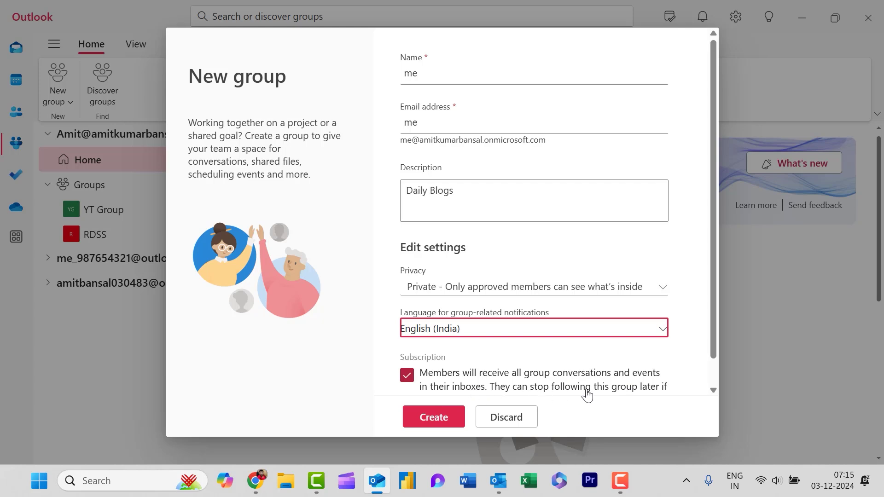
pyautogui.scroll(-2, 642, 332)
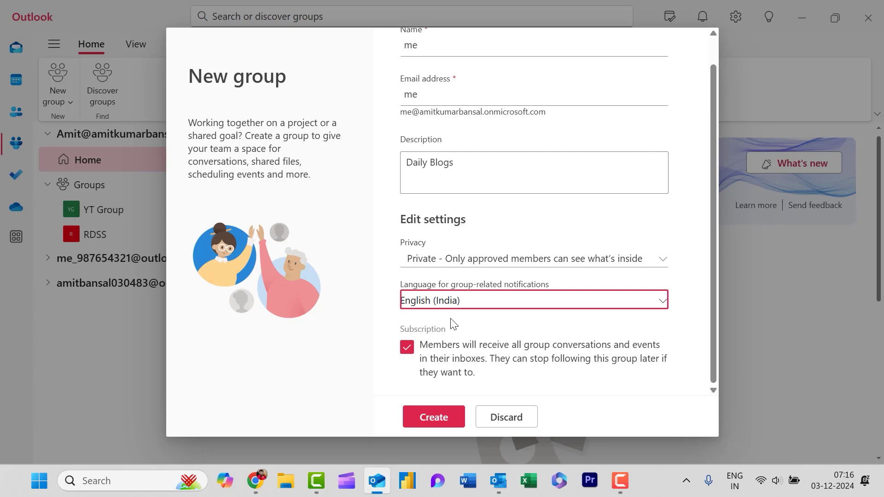
pyautogui.click(437, 417)
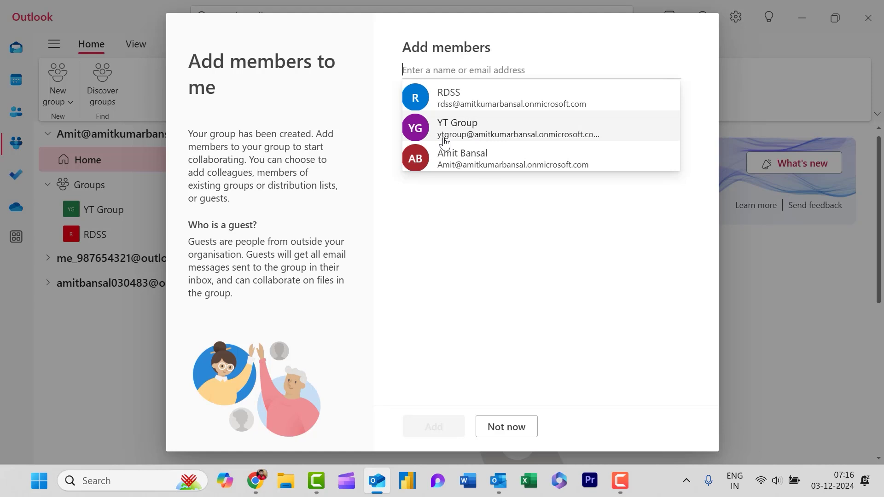
pyautogui.click(514, 135)
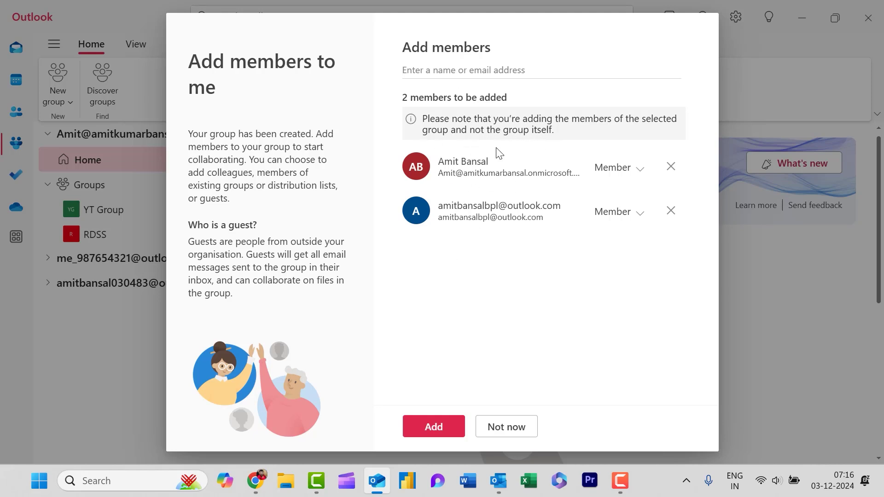
pyautogui.click(467, 70)
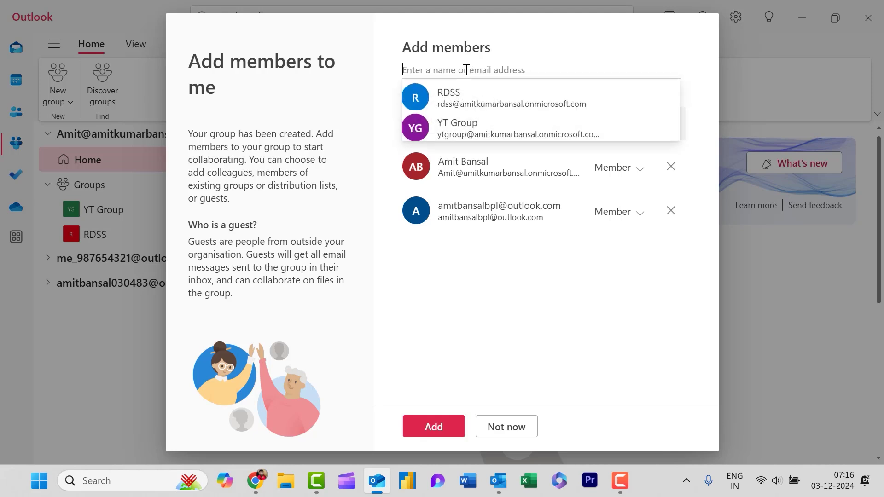
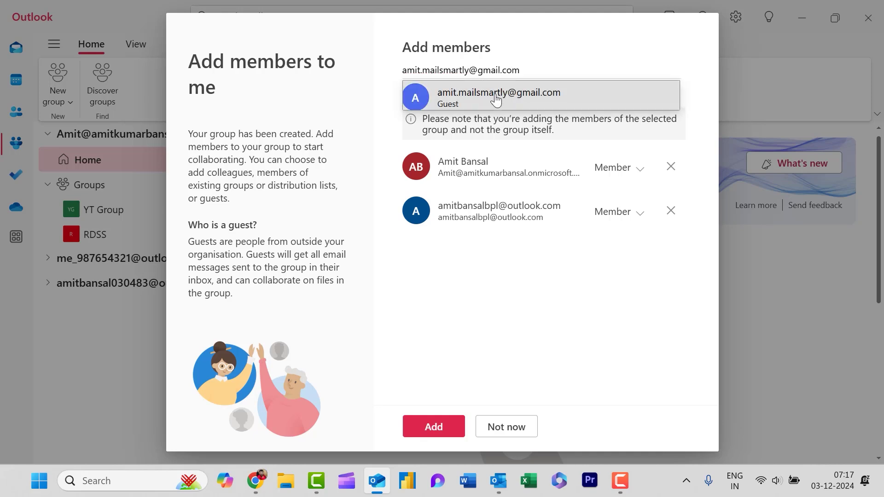
pyautogui.click(495, 94)
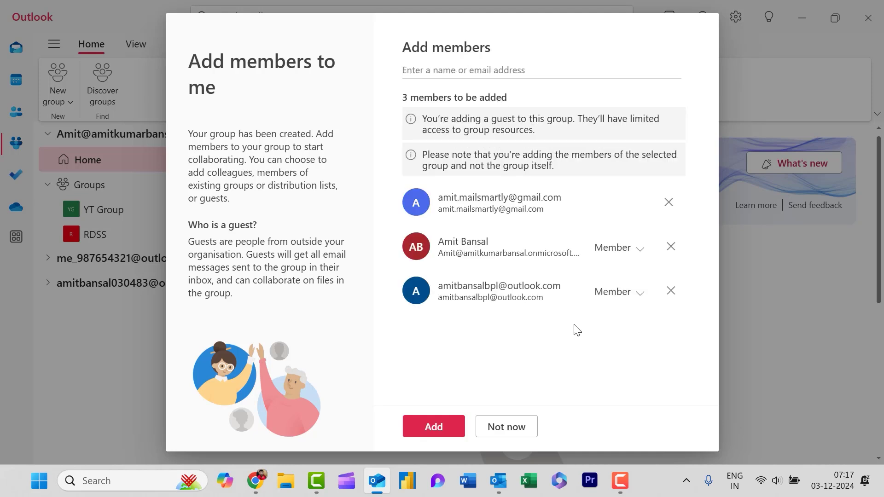
pyautogui.click(641, 252)
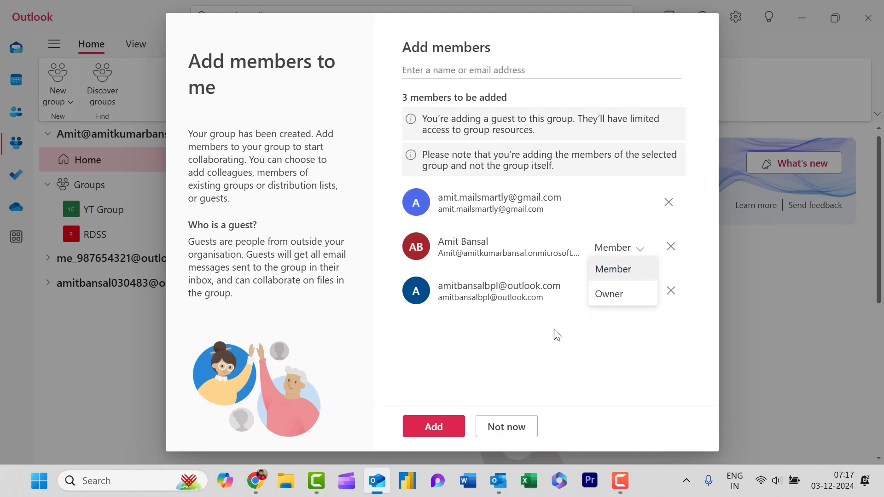
pyautogui.click(542, 340)
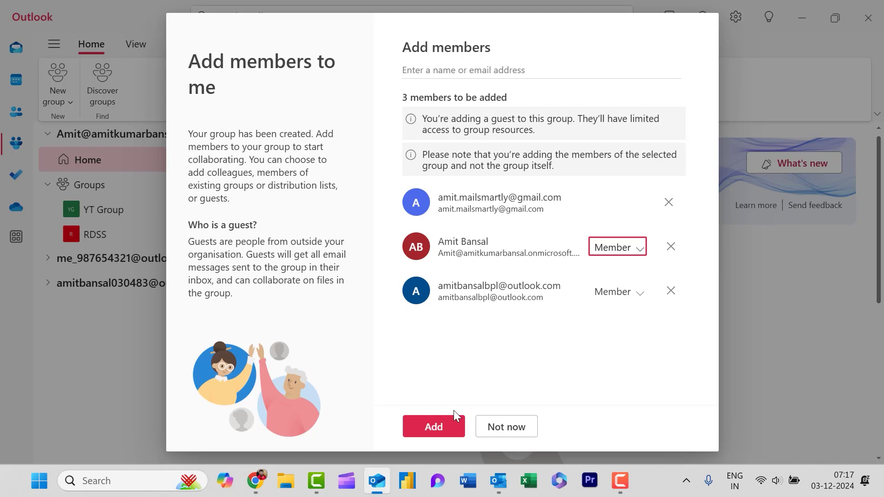
# Step: Add the three queued members and open the me group's welcome email
pyautogui.click(444, 424)
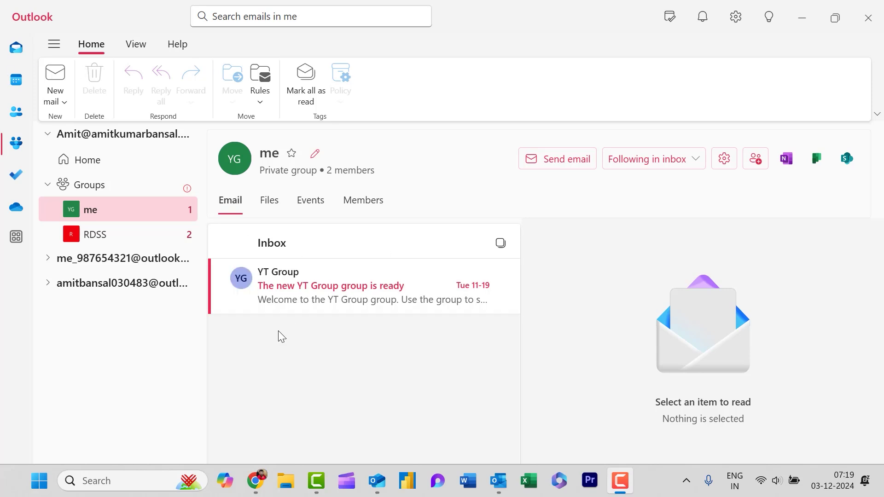
pyautogui.click(99, 213)
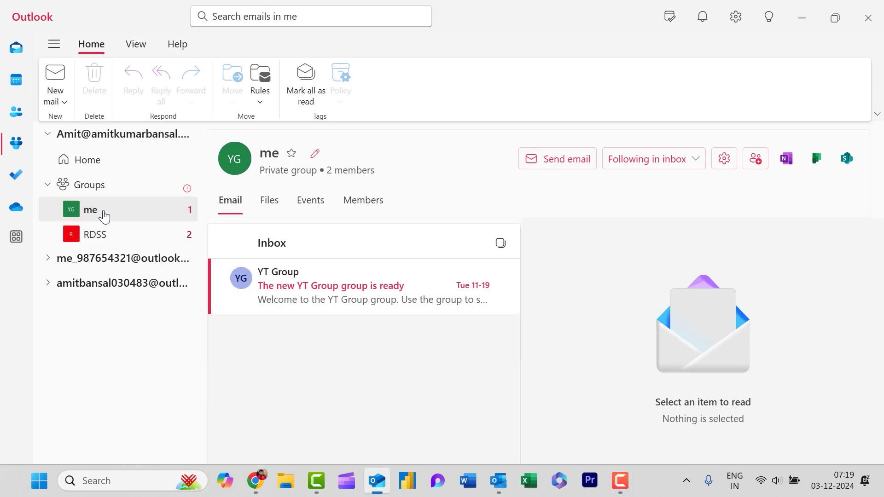
pyautogui.moveTo(364, 286)
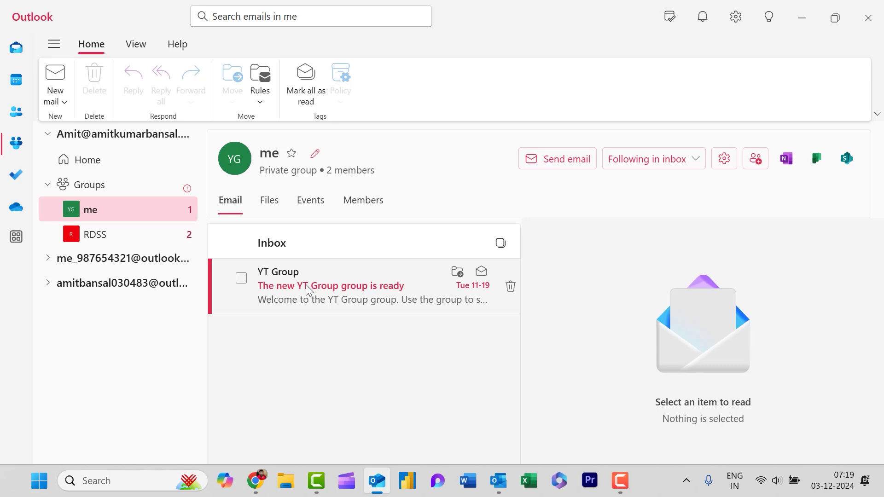
pyautogui.click(333, 278)
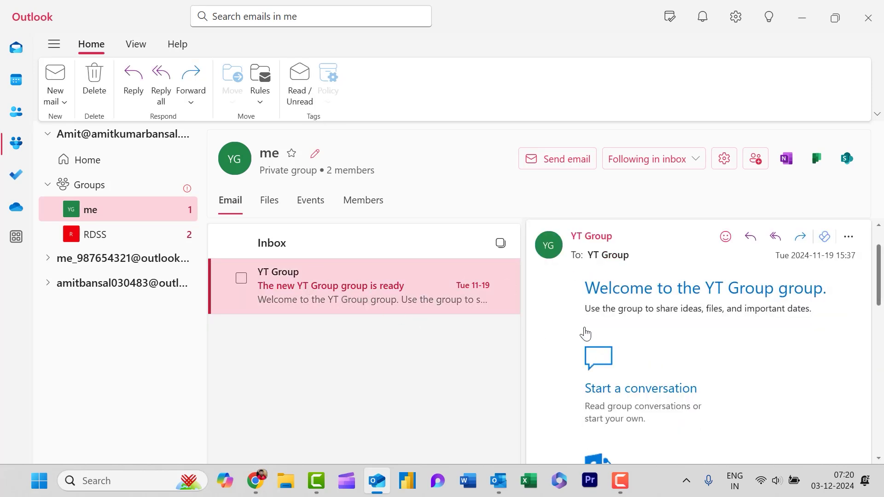
# Step: Scroll through the welcome email to read it
pyautogui.scroll(-3, 736, 321)
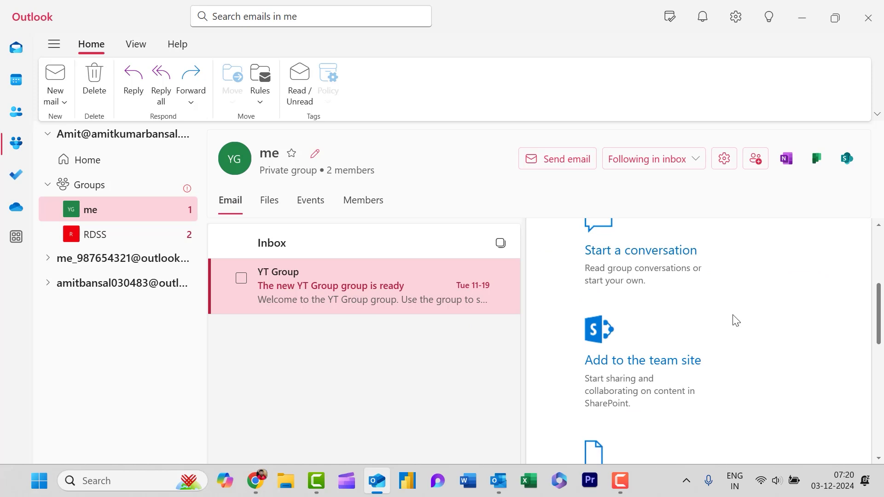
pyautogui.scroll(2, 735, 321)
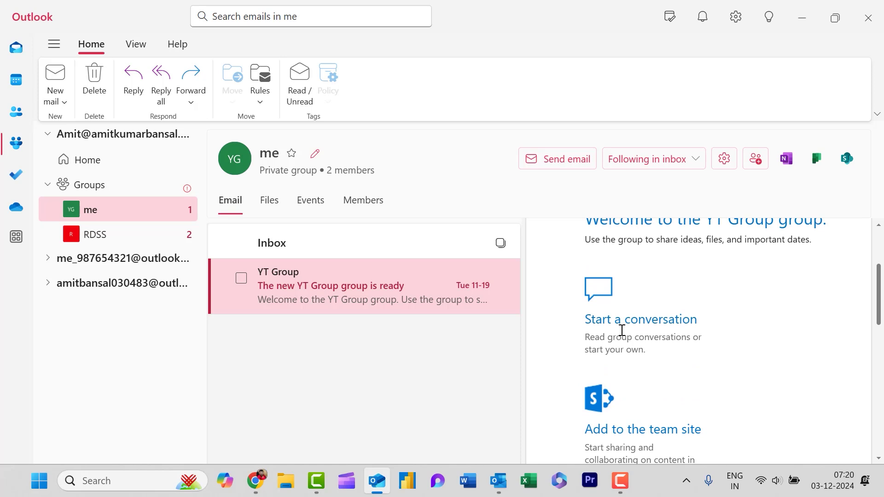
pyautogui.scroll(-3, 720, 302)
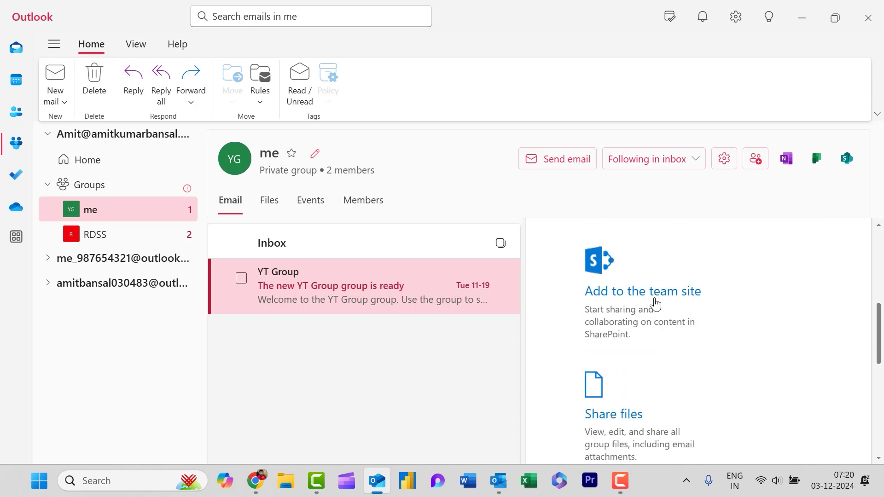
pyautogui.scroll(-2, 719, 336)
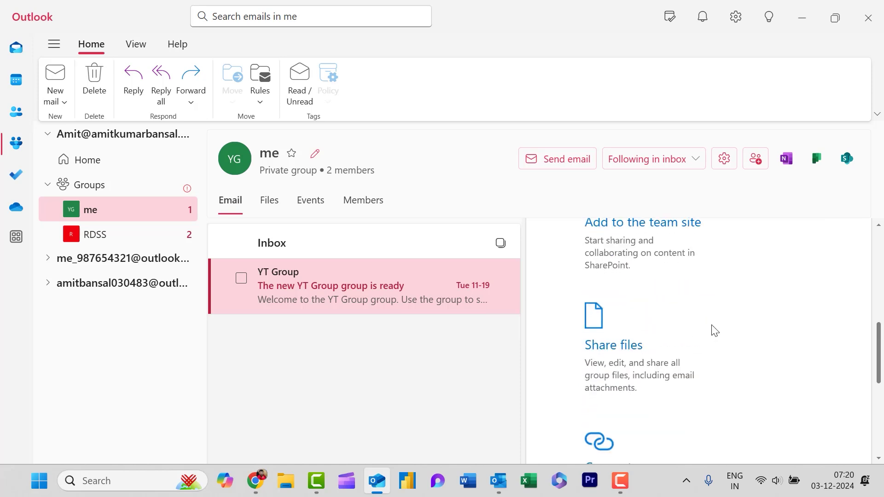
pyautogui.scroll(-3, 717, 330)
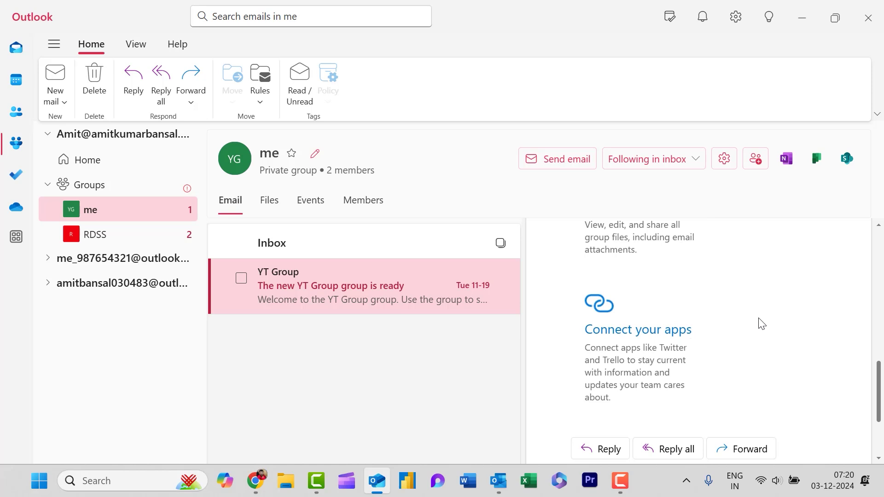
pyautogui.scroll(-2, 761, 323)
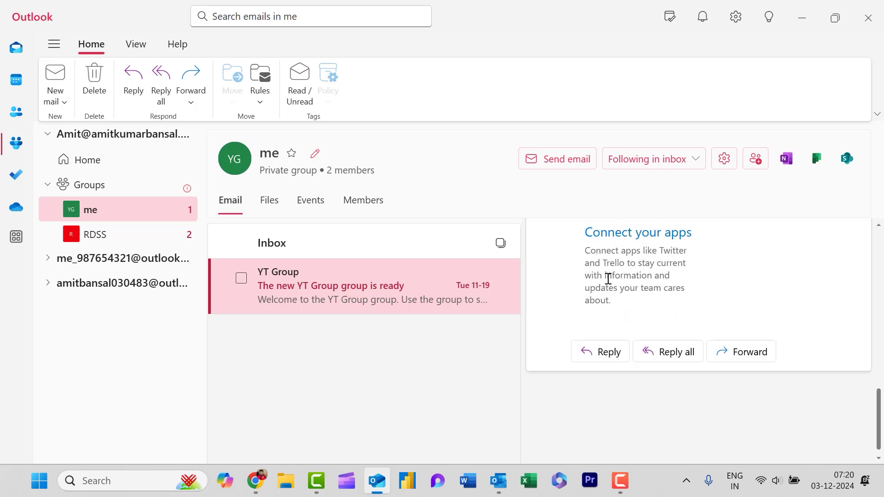
pyautogui.scroll(5, 762, 301)
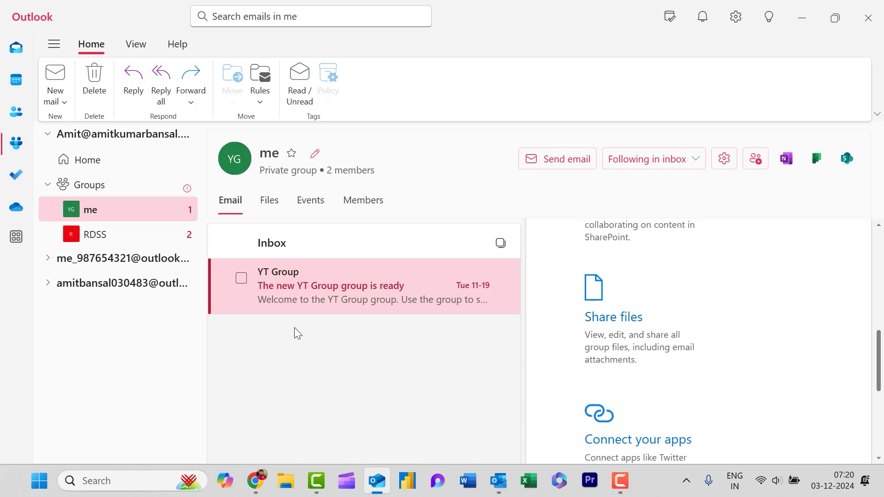
# Step: Browse the me group's Files and Events tabs, ending on its Members list
pyautogui.click(236, 205)
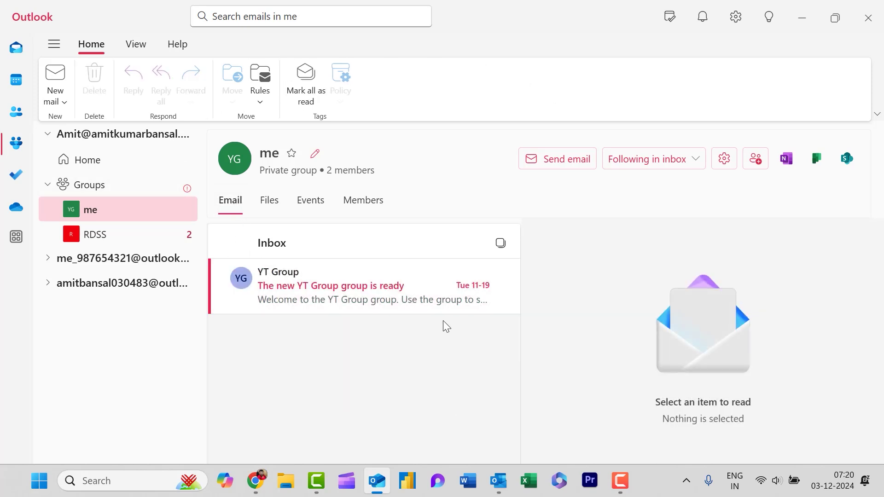
pyautogui.click(268, 210)
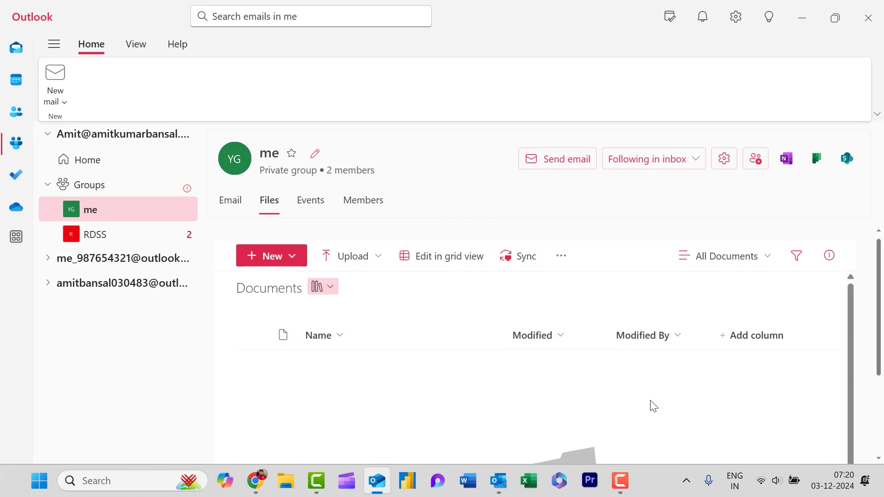
pyautogui.click(313, 208)
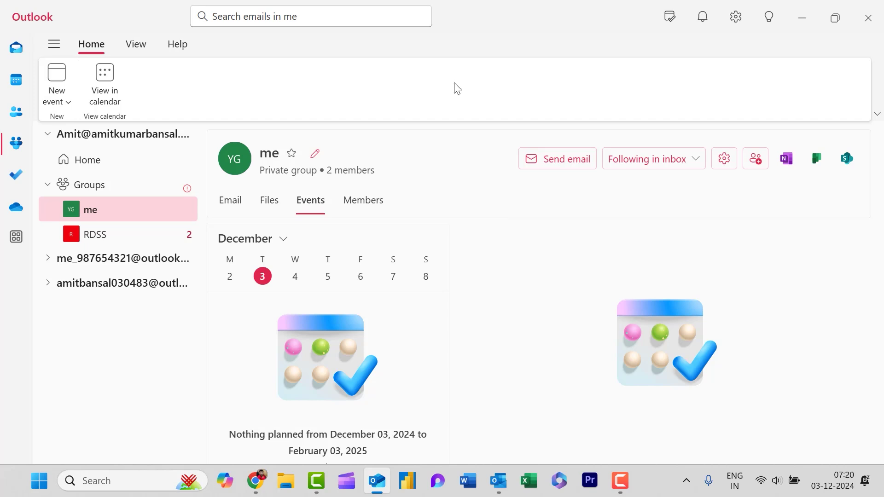
pyautogui.click(361, 203)
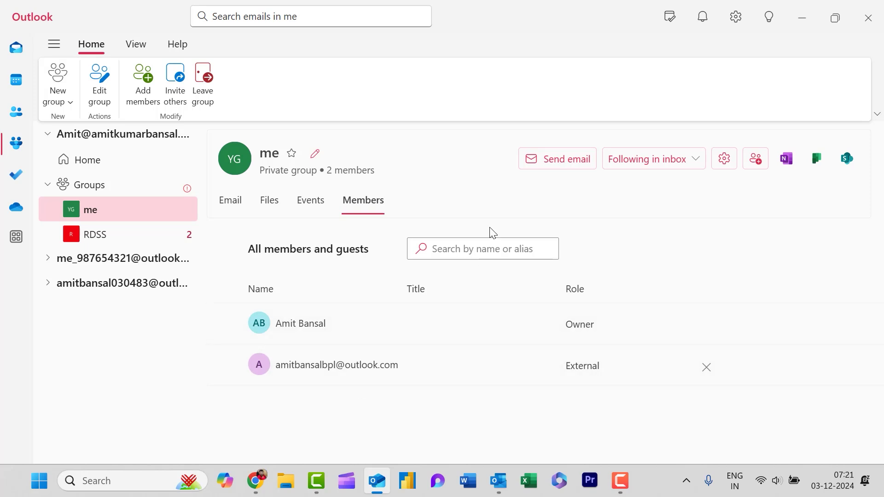
# Step: Open the me group's Settings pane and choose Edit group to view its details
pyautogui.click(451, 246)
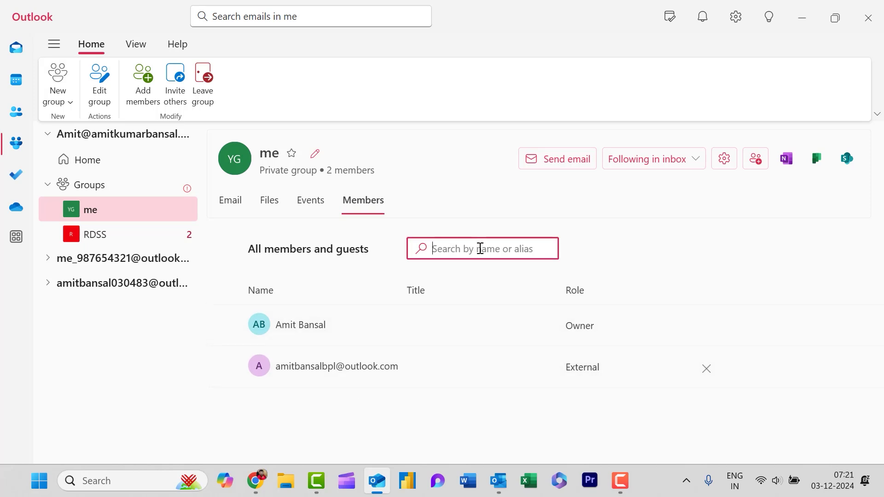
pyautogui.click(730, 167)
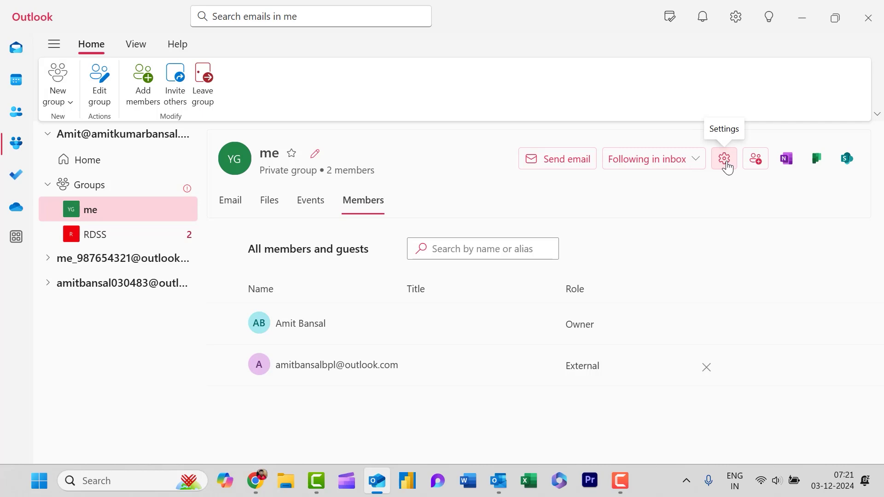
pyautogui.click(725, 159)
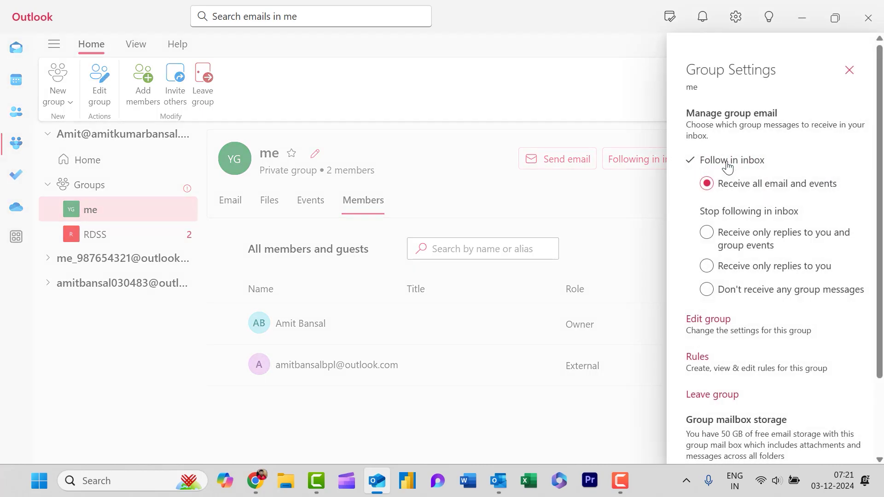
pyautogui.scroll(-1, 755, 230)
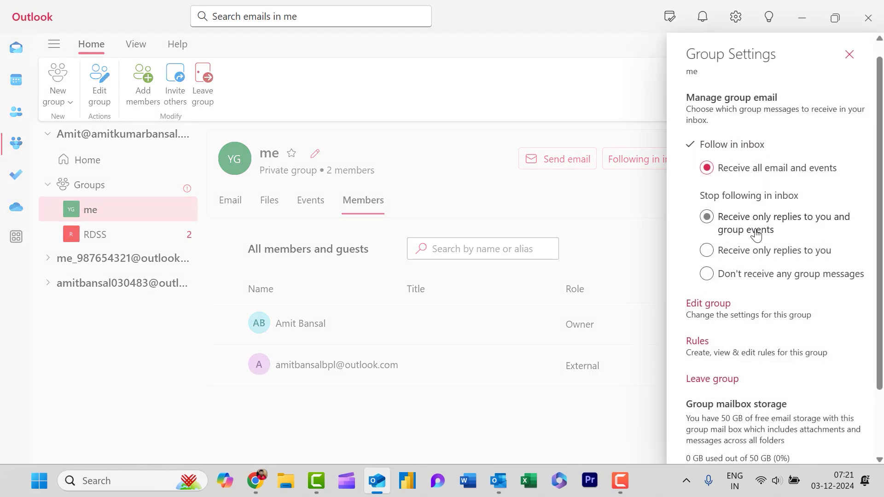
pyautogui.scroll(-2, 779, 277)
pyautogui.scroll(3, 777, 285)
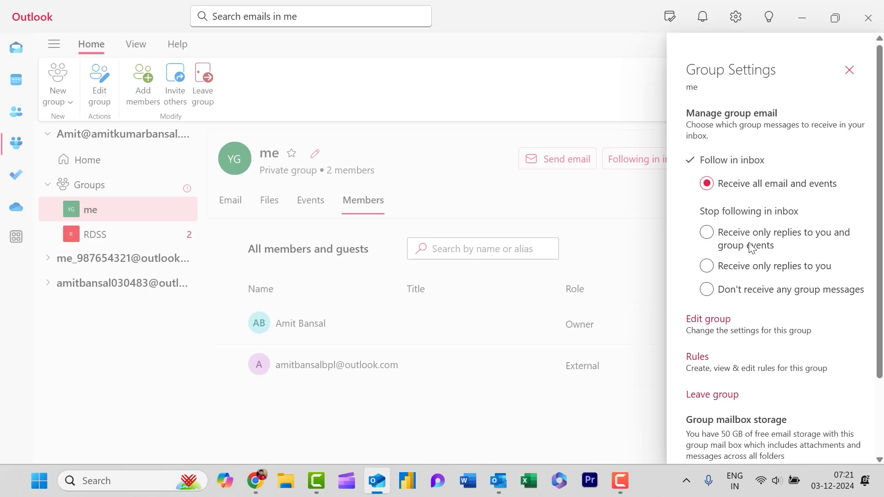
pyautogui.scroll(-3, 764, 256)
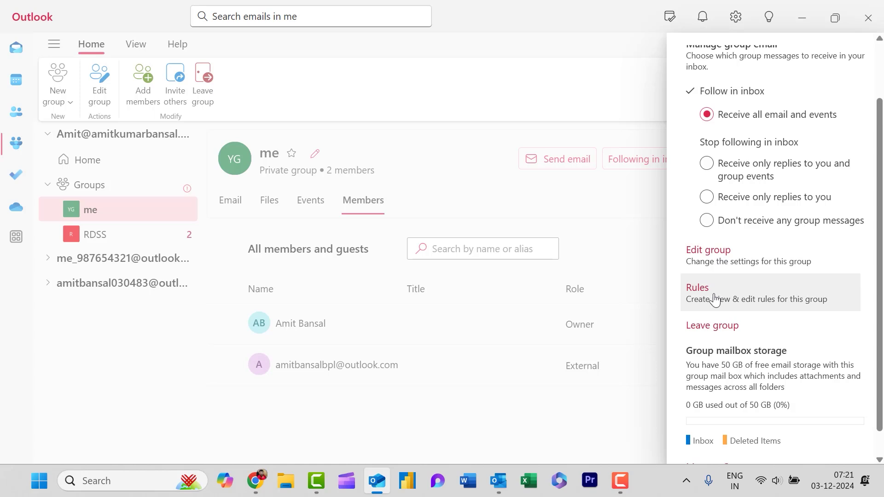
pyautogui.click(712, 262)
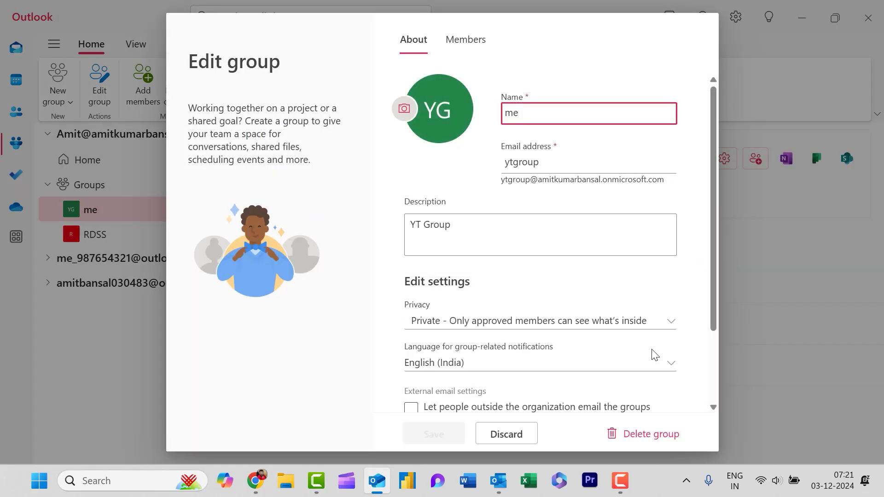
# Step: Discard the group edits, then close the Add members dialog without adding anyone
pyautogui.scroll(-3, 521, 258)
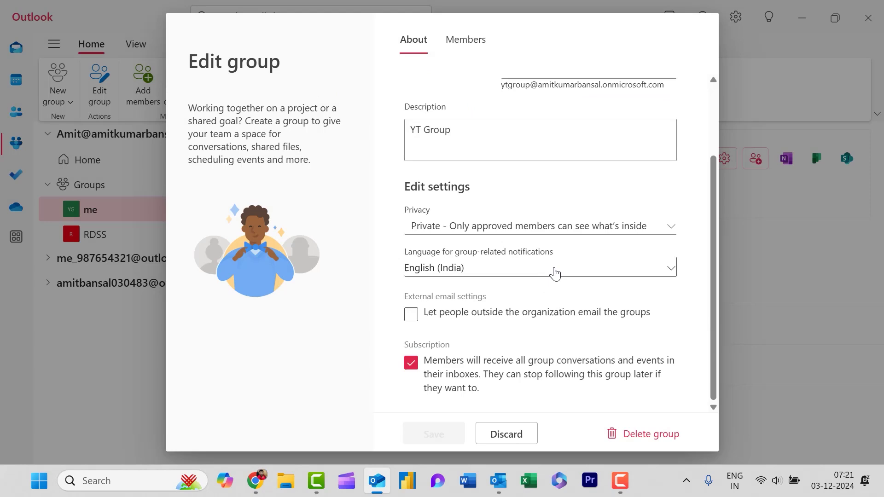
pyautogui.scroll(3, 550, 267)
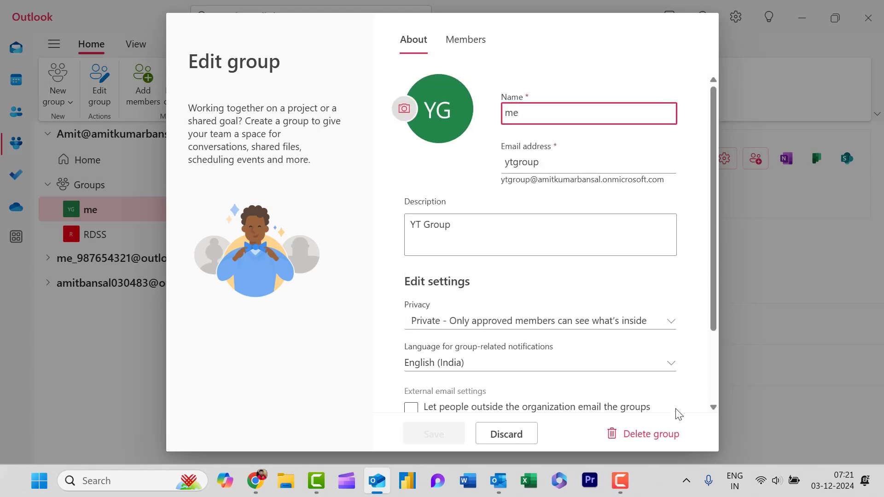
pyautogui.click(509, 437)
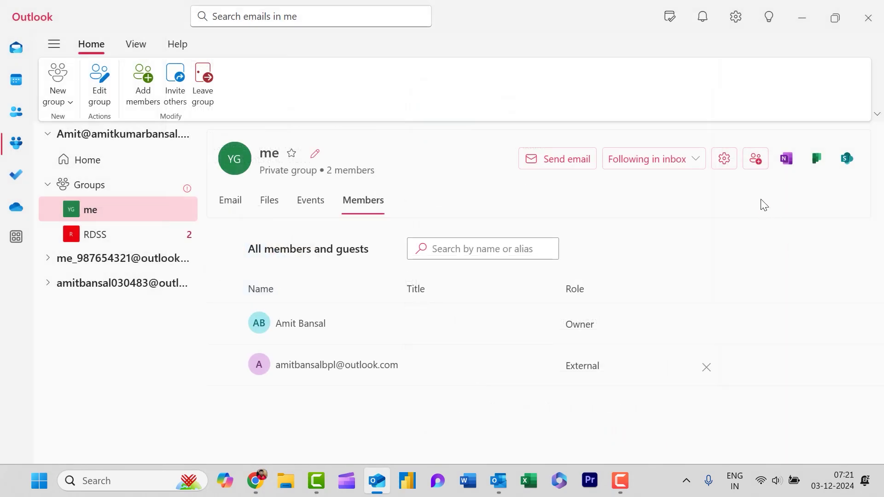
pyautogui.click(722, 163)
pyautogui.click(760, 164)
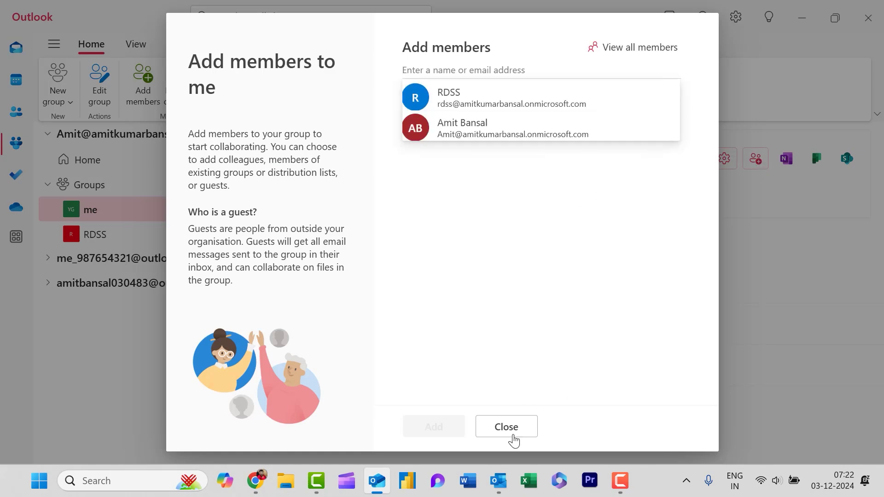
pyautogui.click(496, 436)
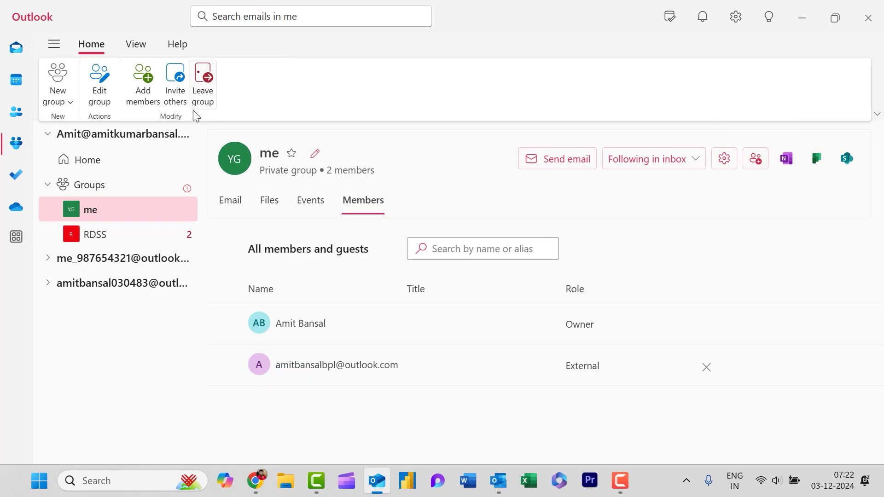
# Step: Copy the me group's invite link from the Invite others dialog, then close the dialog
pyautogui.click(179, 90)
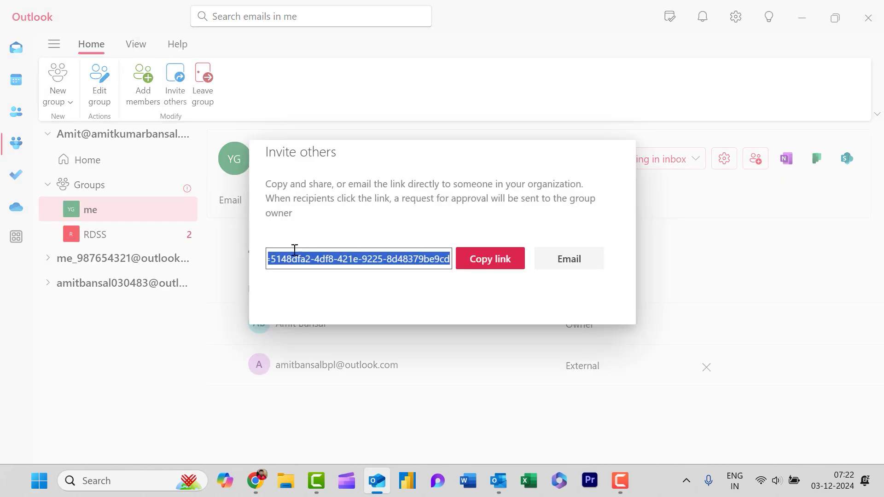
pyautogui.click(321, 267)
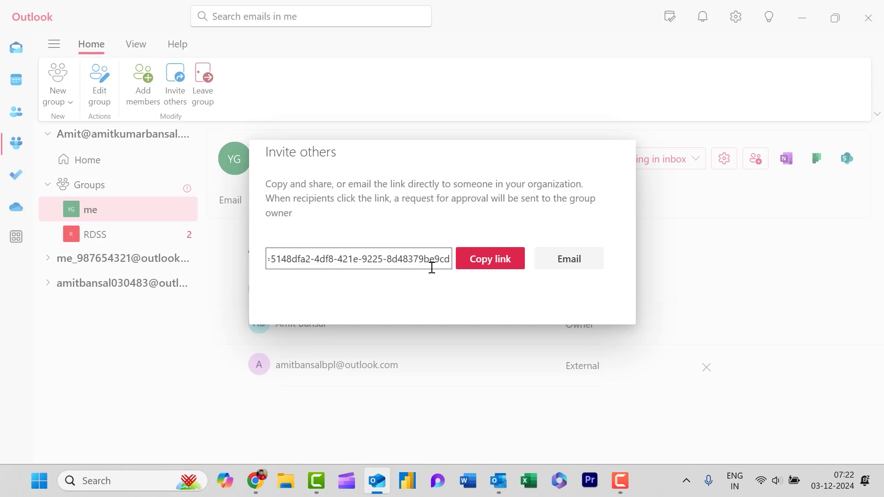
pyautogui.click(492, 260)
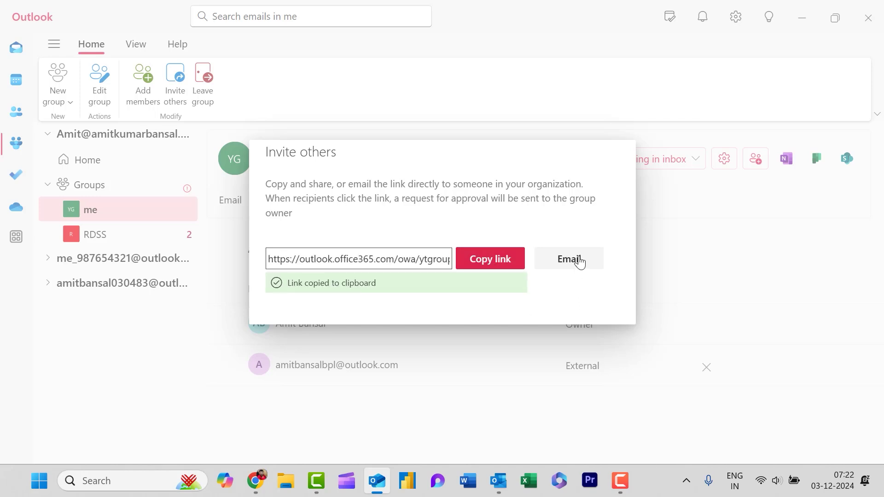
pyautogui.click(757, 236)
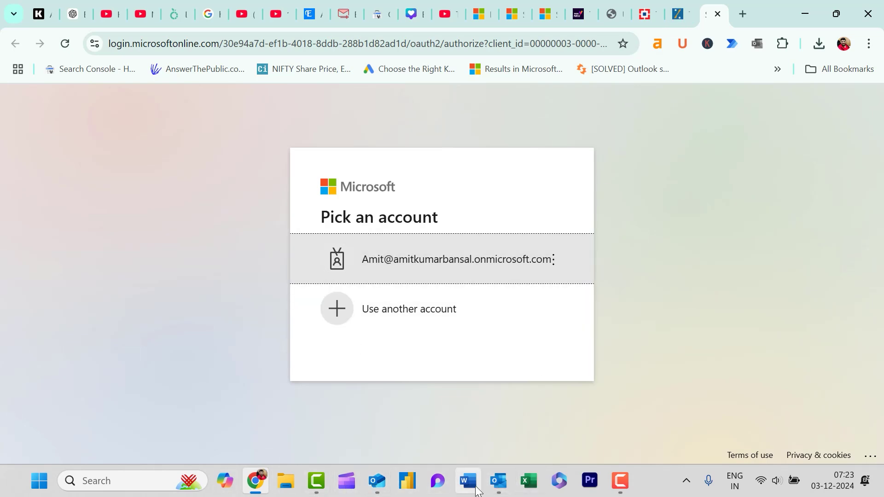
# Step: Switch from Chrome back to the Outlook window
pyautogui.click(376, 483)
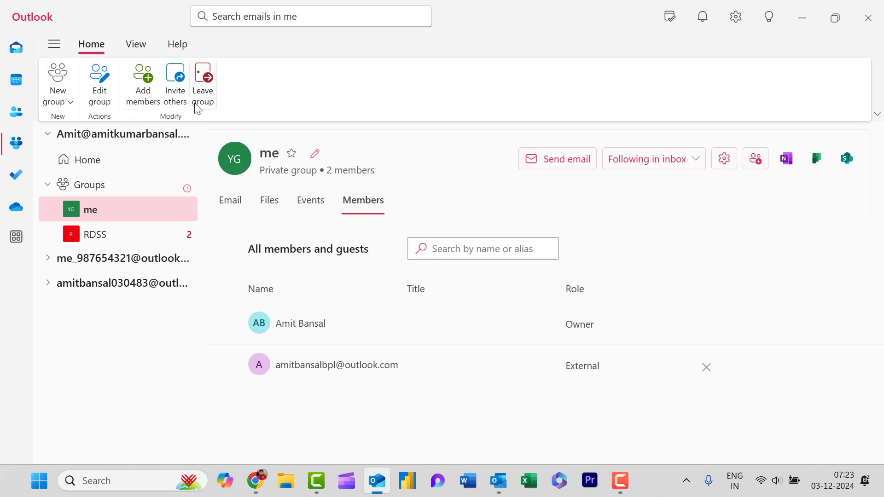
# Step: Review the Mail > Groups setting for copies of group mail in View settings, then close Settings
pyautogui.click(140, 44)
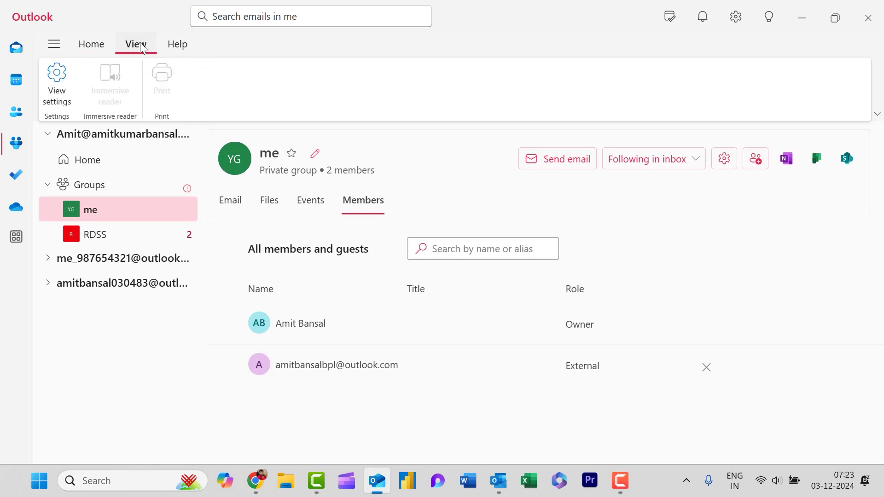
pyautogui.click(59, 86)
pyautogui.moveTo(176, 10)
pyautogui.mouseDown()
pyautogui.moveTo(231, 143)
pyautogui.moveTo(228, 47)
pyautogui.mouseUp()
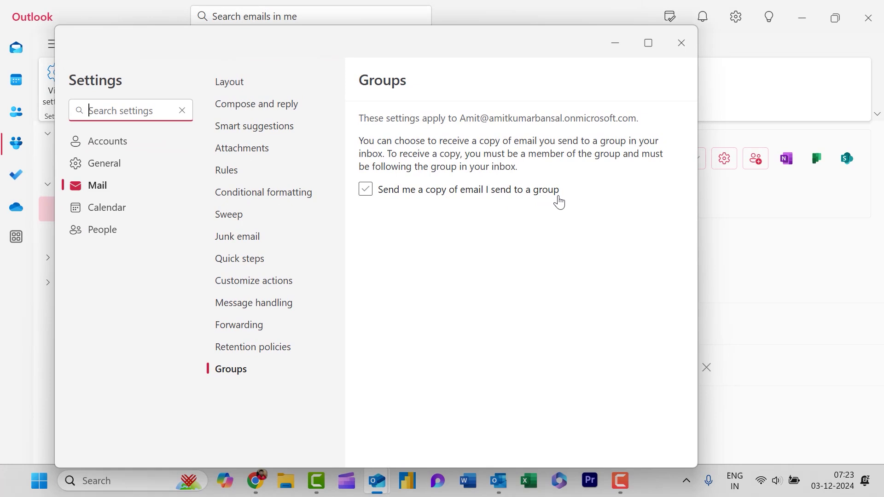
pyautogui.click(683, 43)
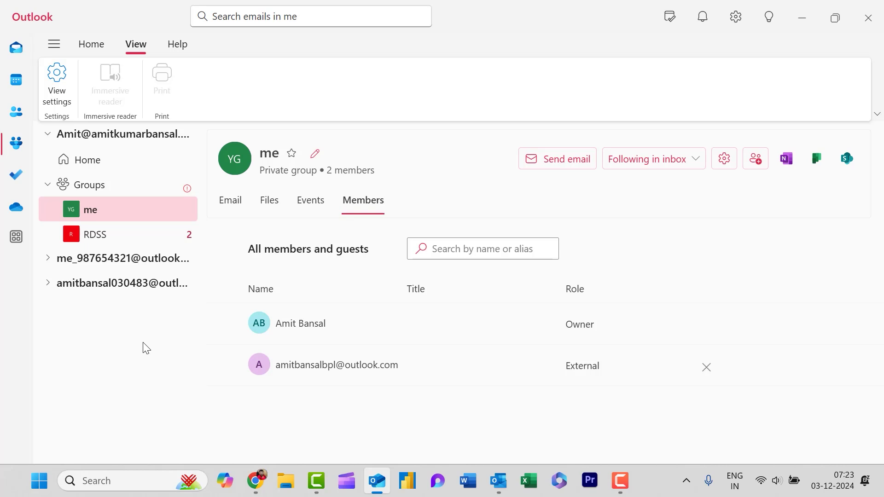
# Step: Create a new mail to the 'me' group and expand it into its three members
pyautogui.click(17, 49)
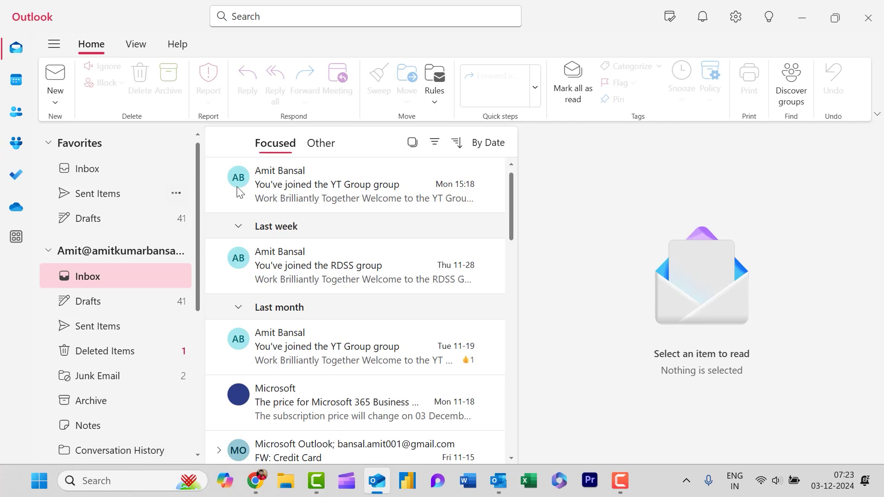
pyautogui.click(57, 79)
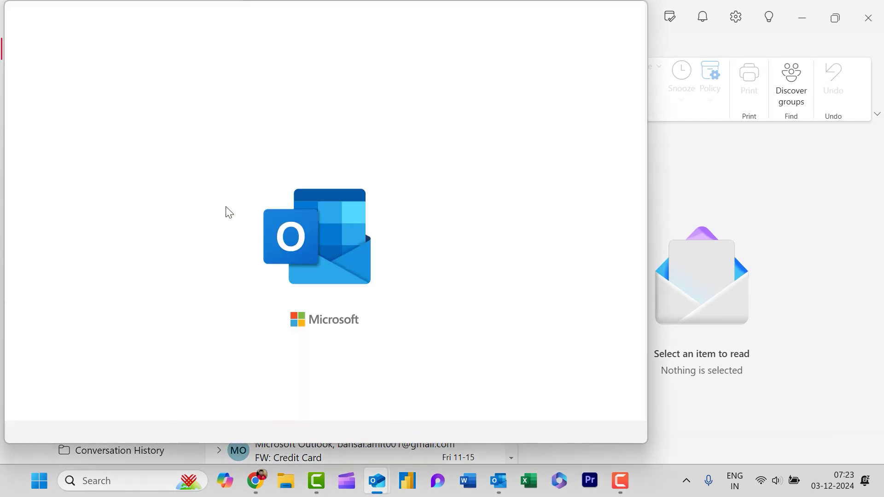
pyautogui.click(120, 177)
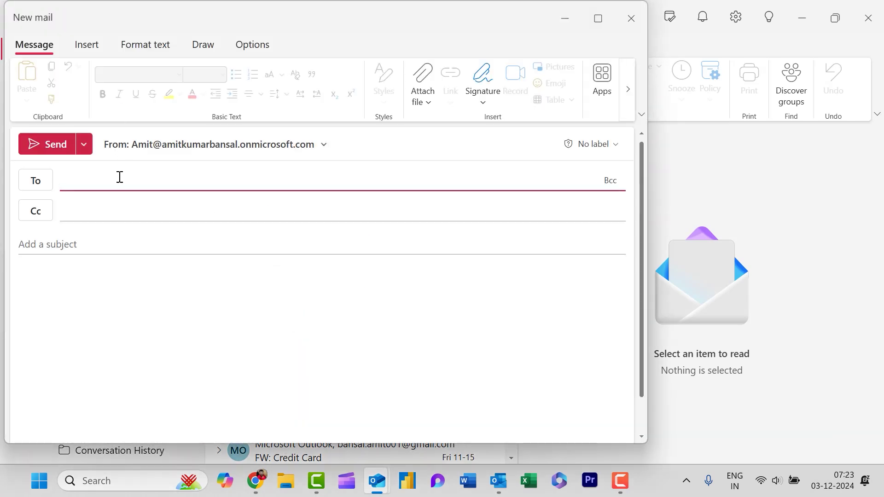
pyautogui.write('me')
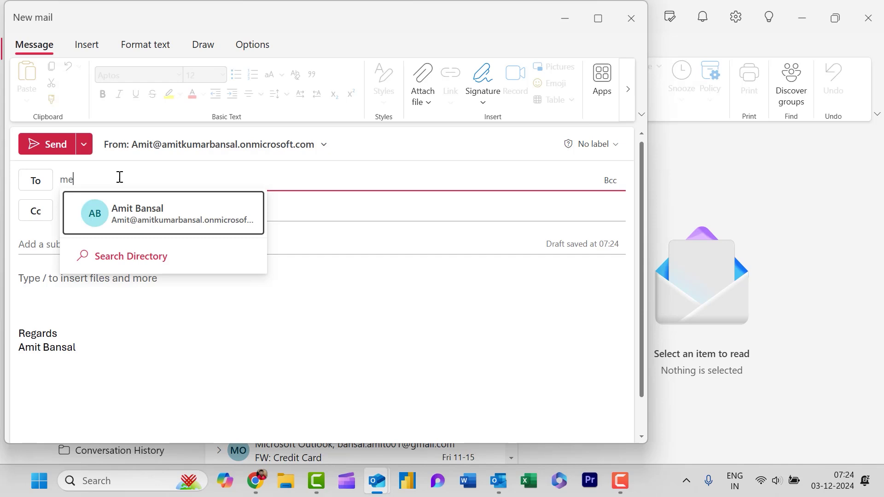
pyautogui.write('@')
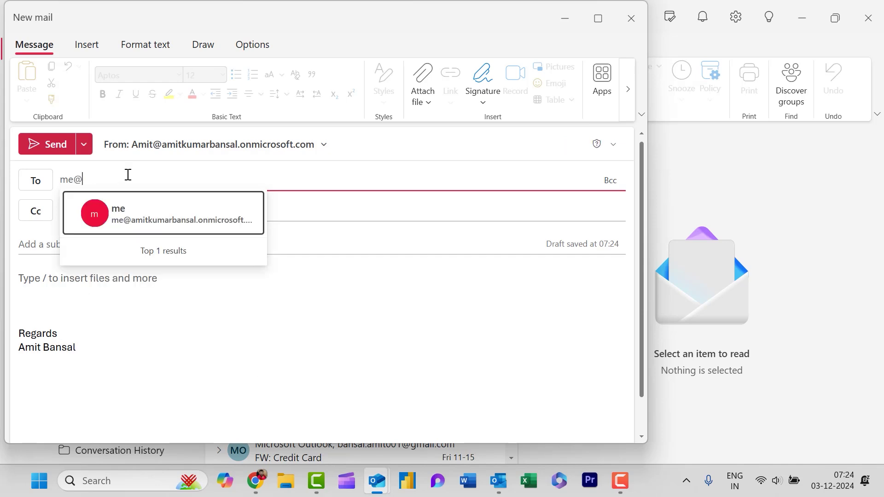
pyautogui.click(152, 212)
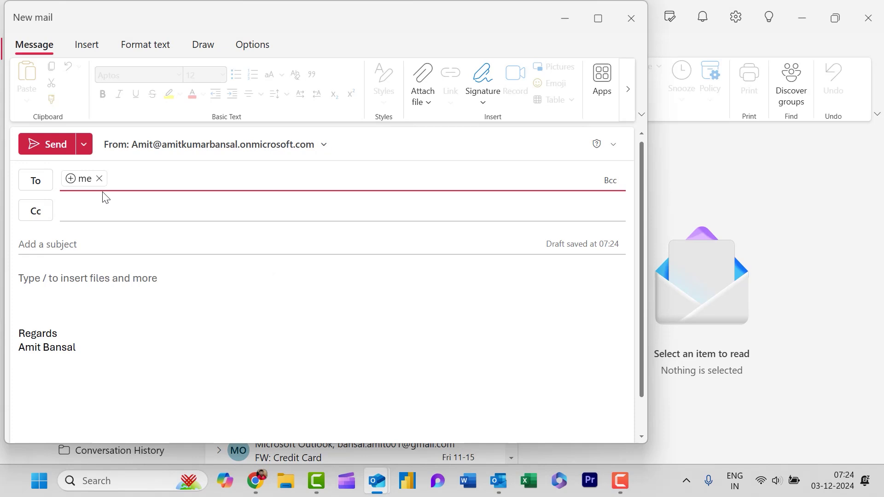
pyautogui.click(71, 181)
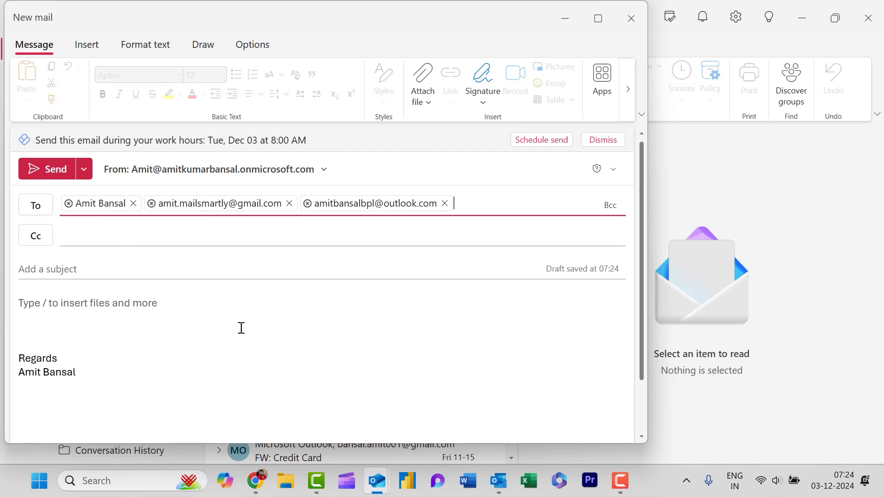
pyautogui.moveTo(182, 18); pyautogui.dragTo(243, 85)
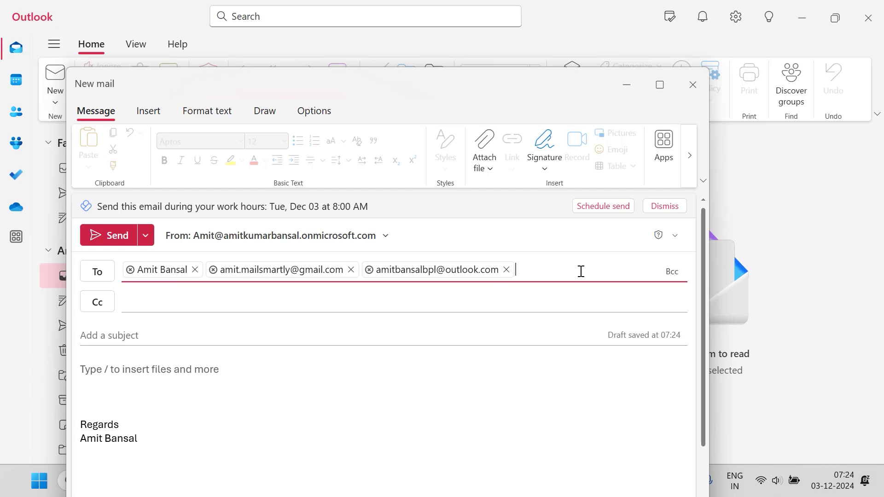
# Step: Close the draft addressed to the me group's members, returning to the inbox
pyautogui.click(696, 84)
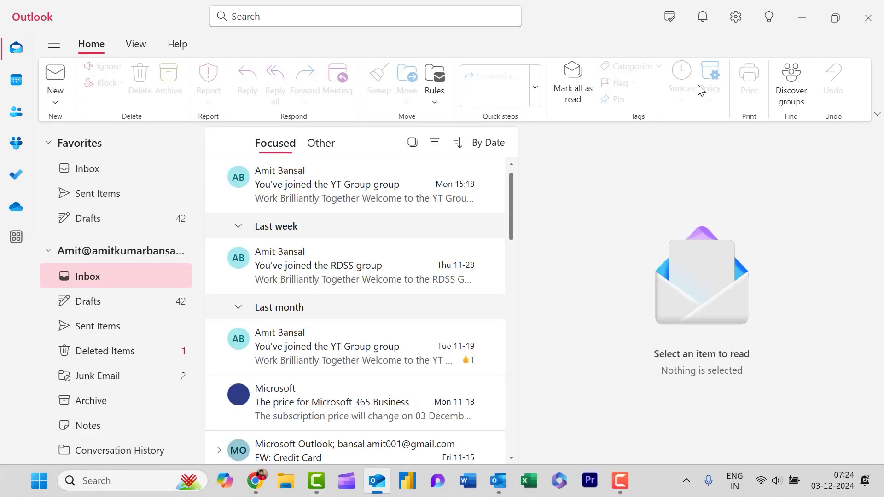